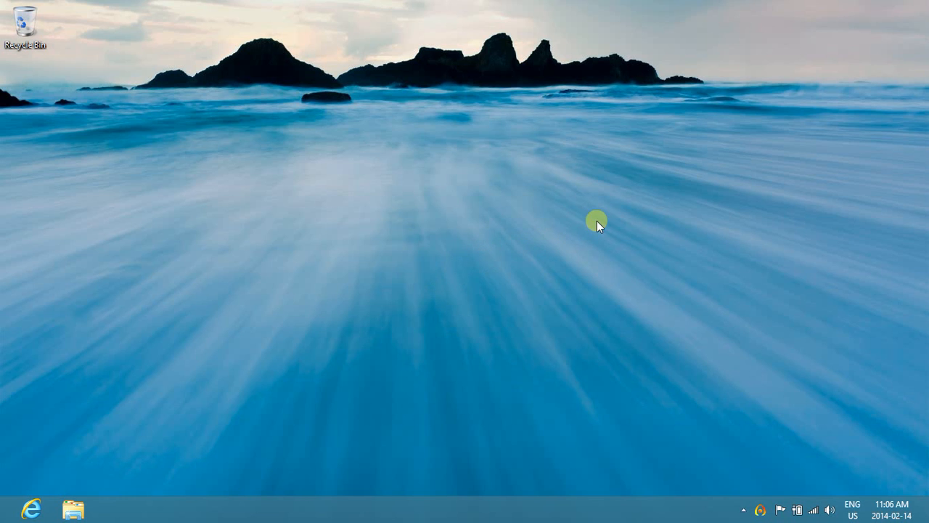
Open the Control Panel and display its items as small icons.
mouse_move(924, 3)
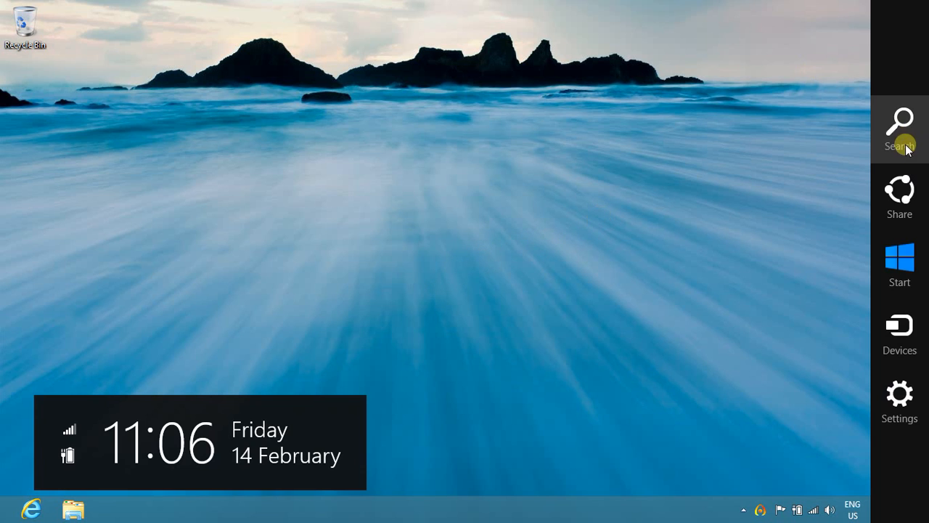
left_click(898, 410)
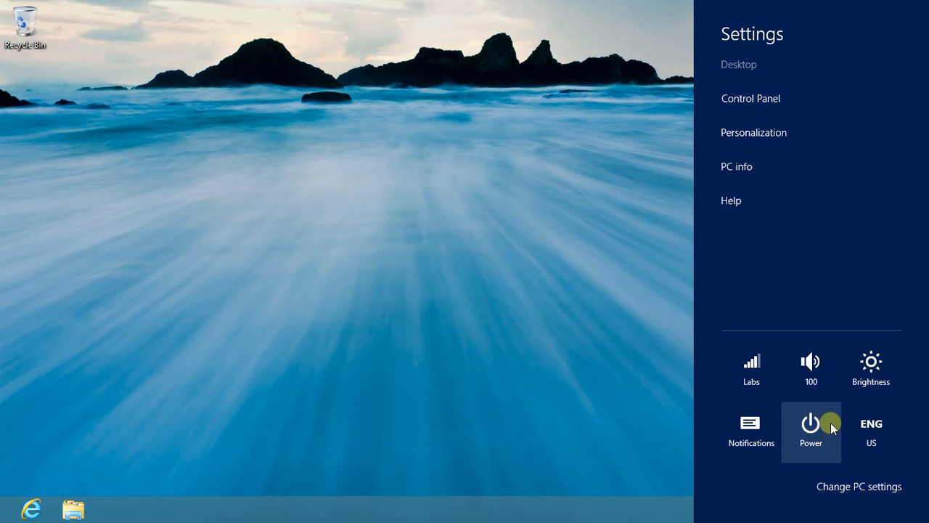
left_click(763, 97)
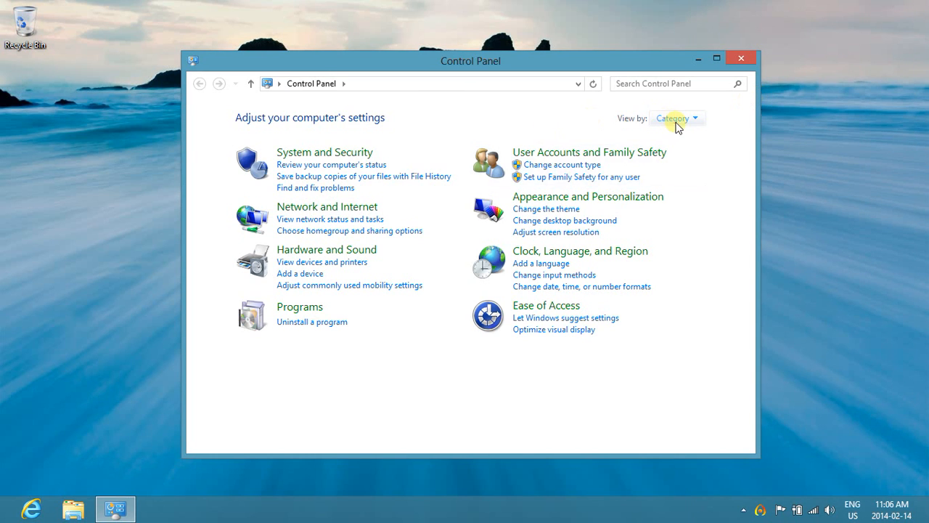
left_click(687, 120)
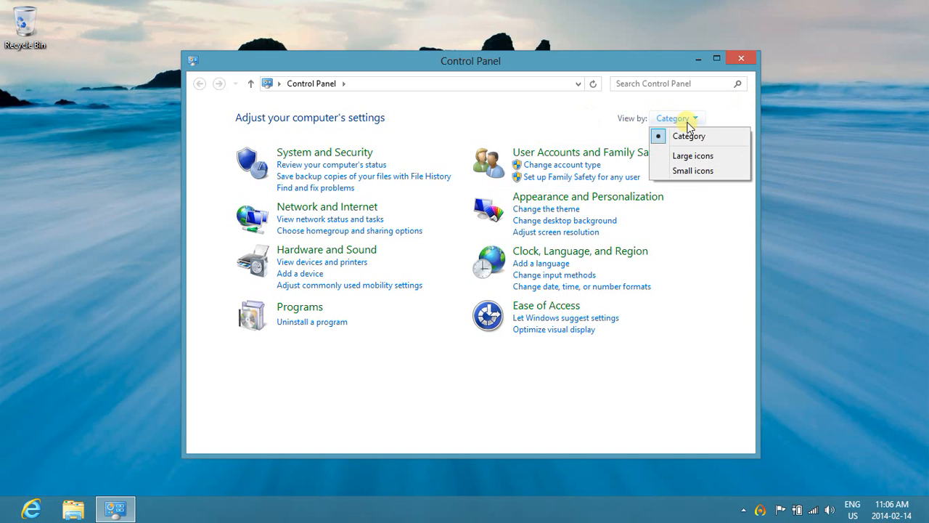
left_click(693, 170)
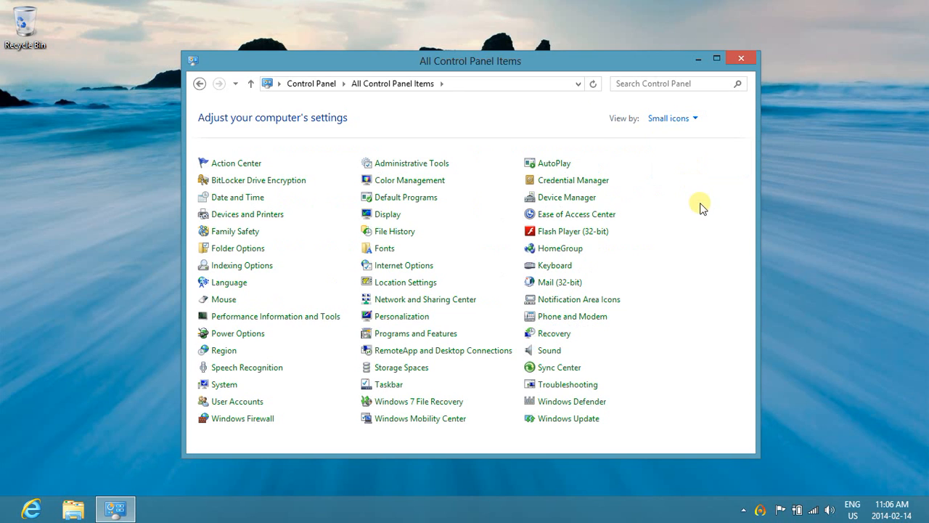
In Credential Manager, view the form for adding a Windows credential and the details of the saved nbcc-srv-v-ps01.cc.loc credential, then close the window.
left_click(596, 185)
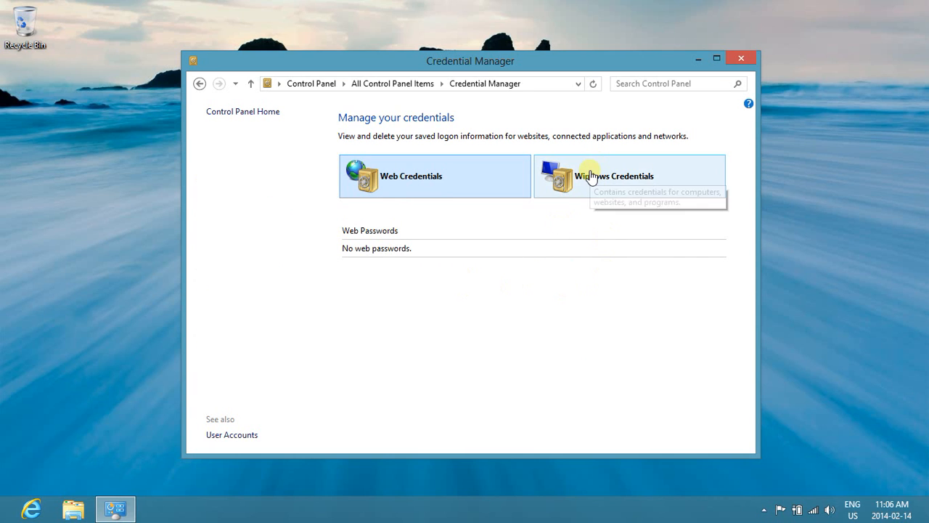
left_click(591, 178)
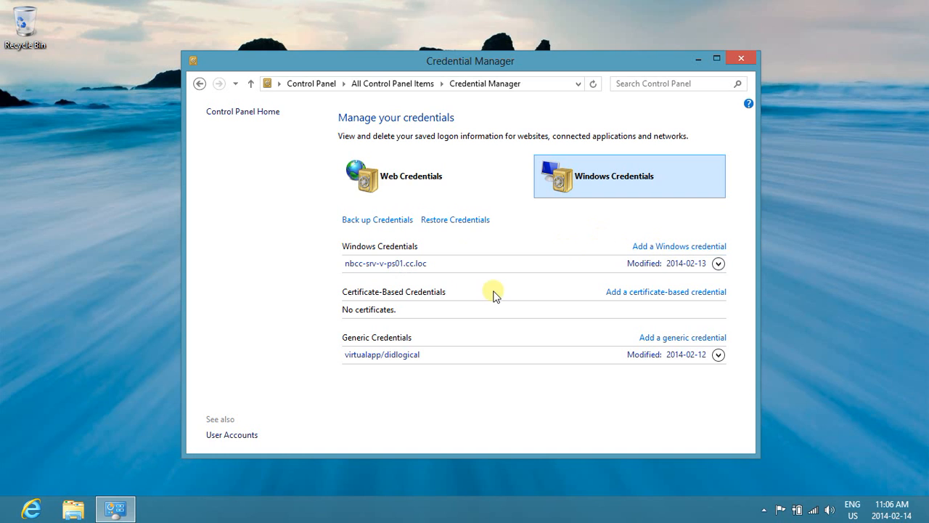
left_click(681, 246)
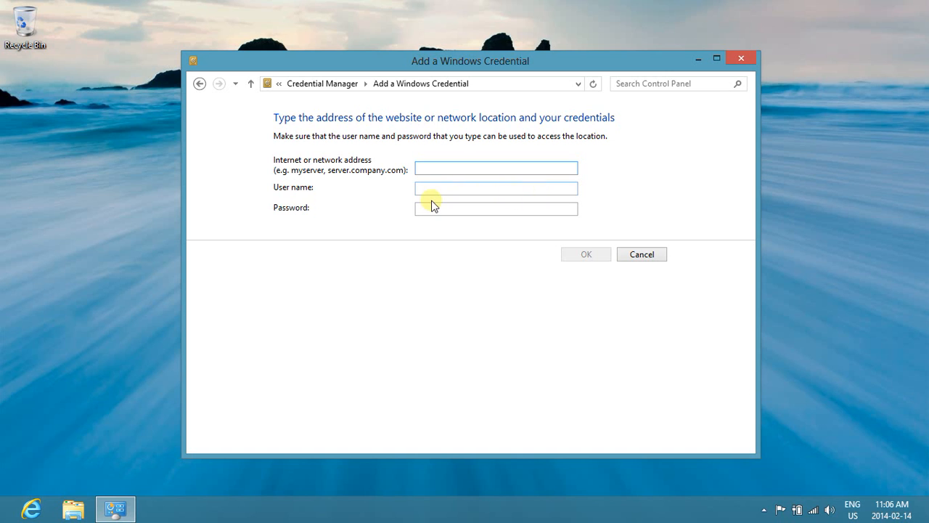
left_click(640, 255)
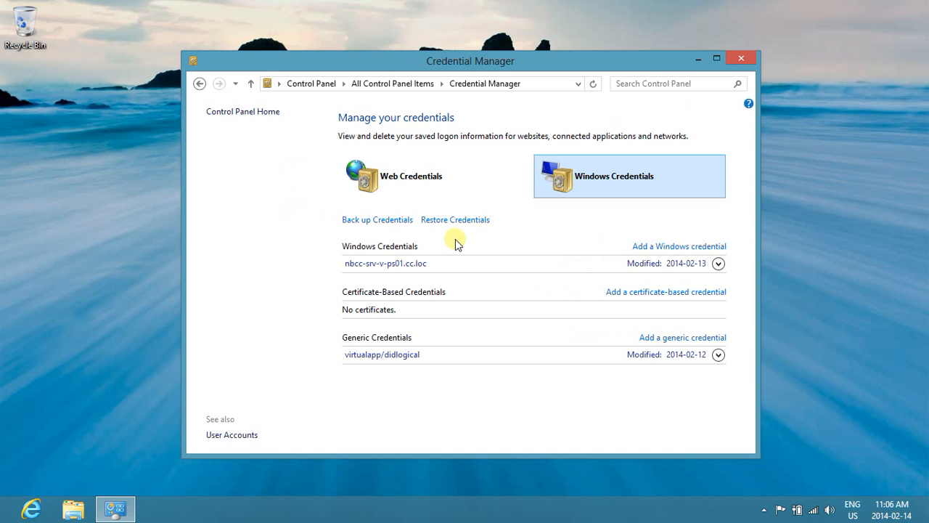
left_click(396, 265)
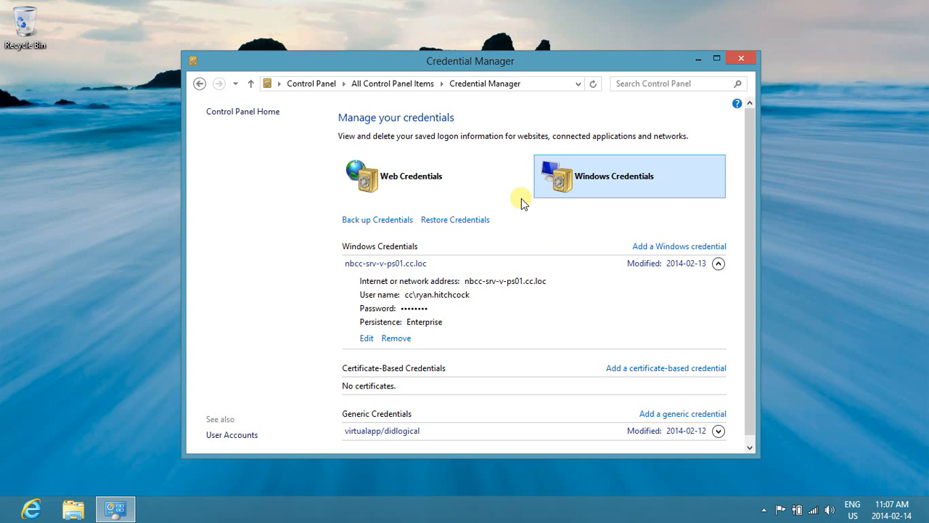
left_click(752, 60)
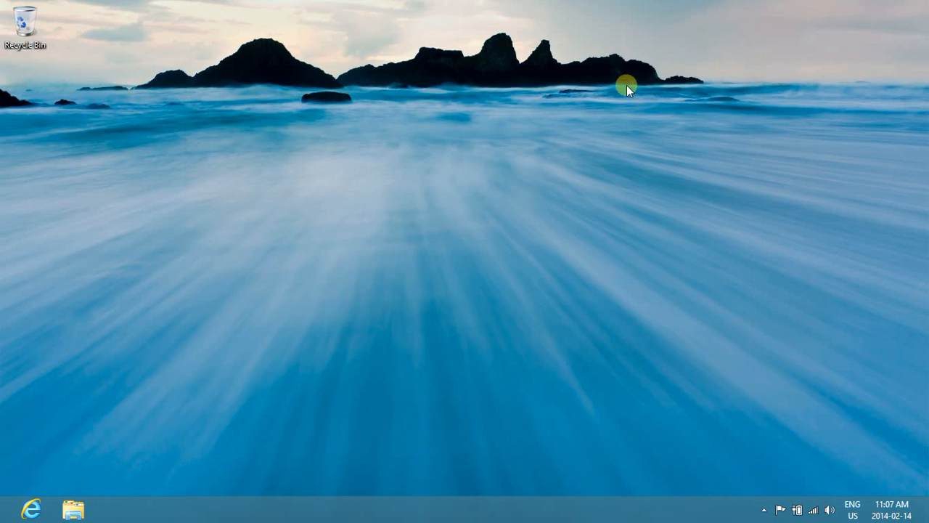
Open the print server \\nbcc-srv-v-ps01.cc.loc in File Explorer and look through its shared printers for the MO-A3225a ones.
left_click(72, 510)
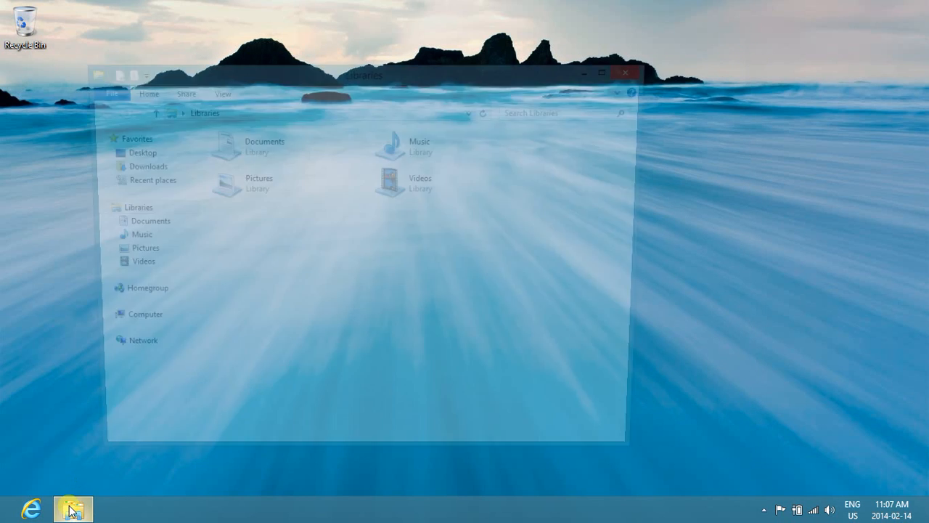
left_click(292, 116)
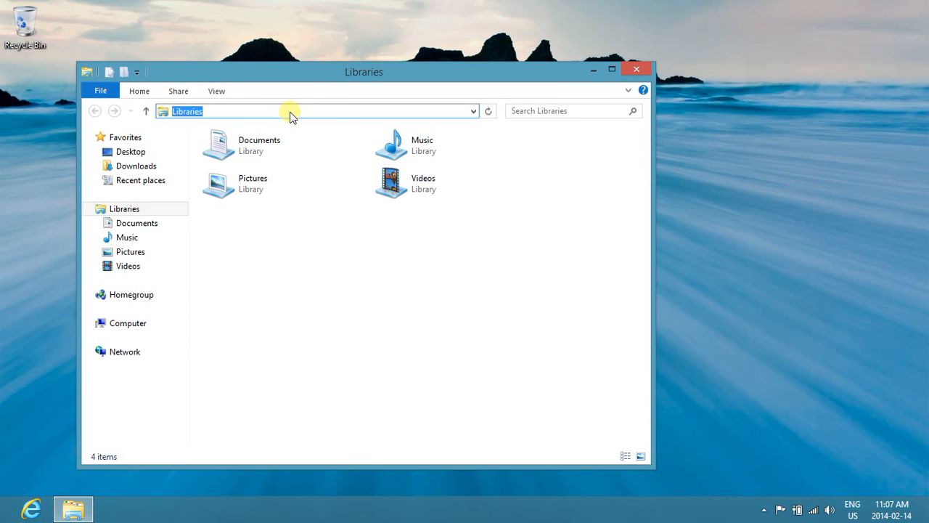
type("\\\\")
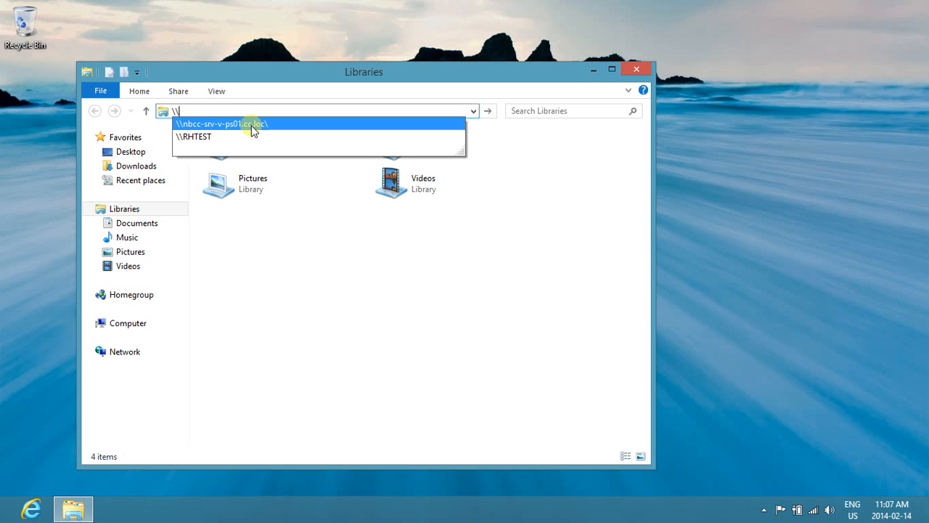
left_click(251, 126)
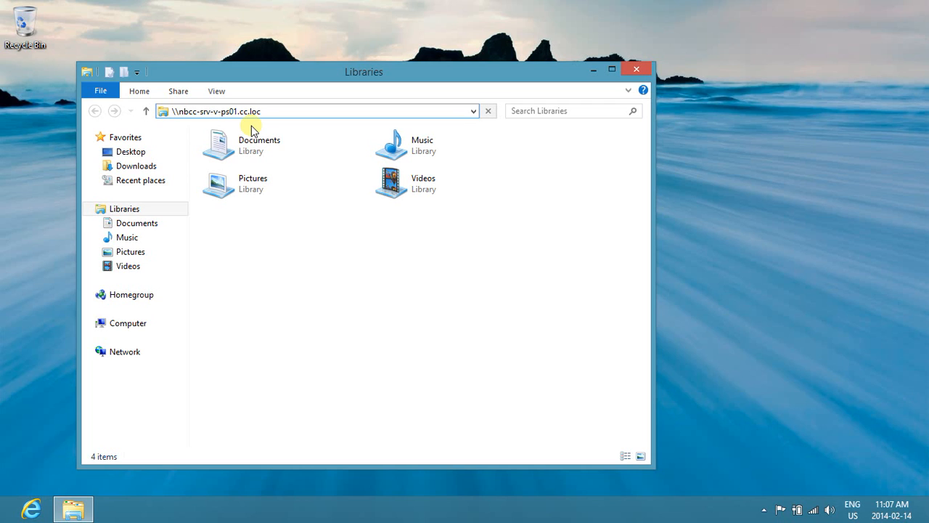
key("Return")
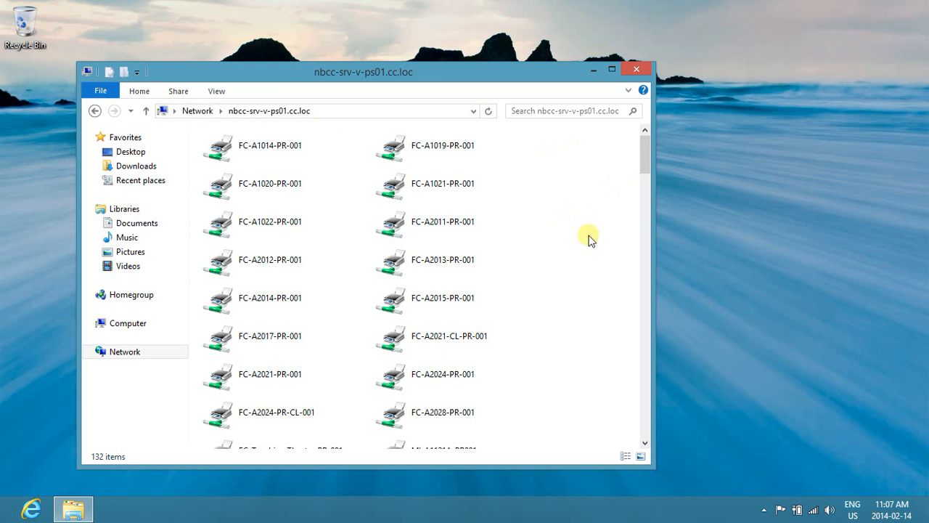
left_click_drag(647, 148, 648, 213)
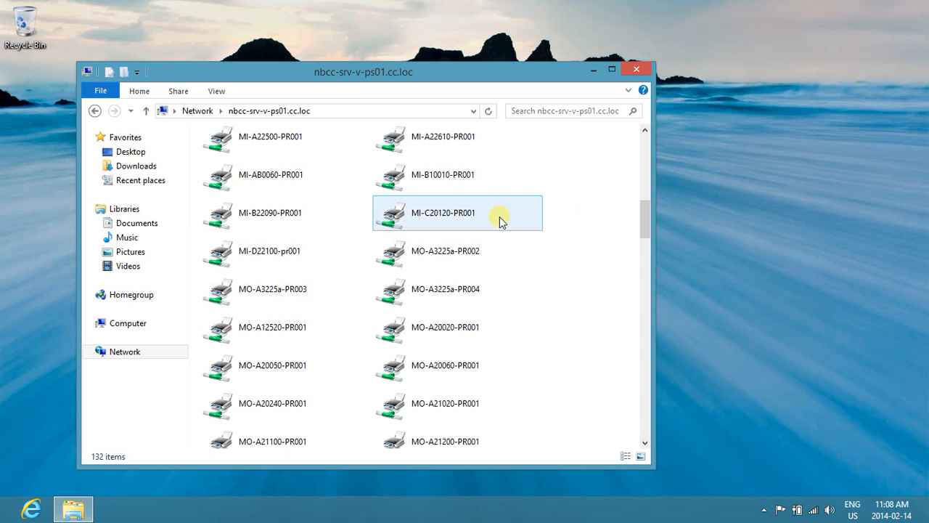
Search the Windows settings for "printers" and open Devices and Printers.
mouse_move(922, 4)
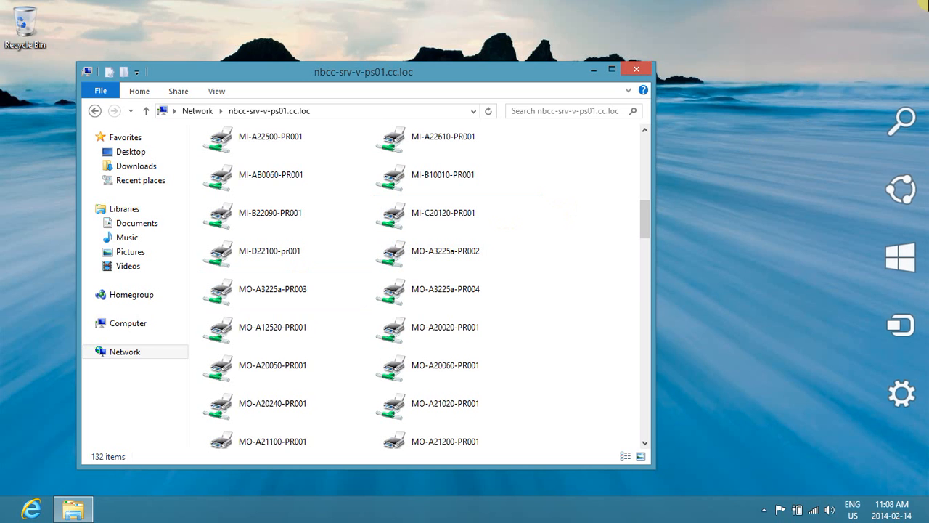
left_click(904, 121)
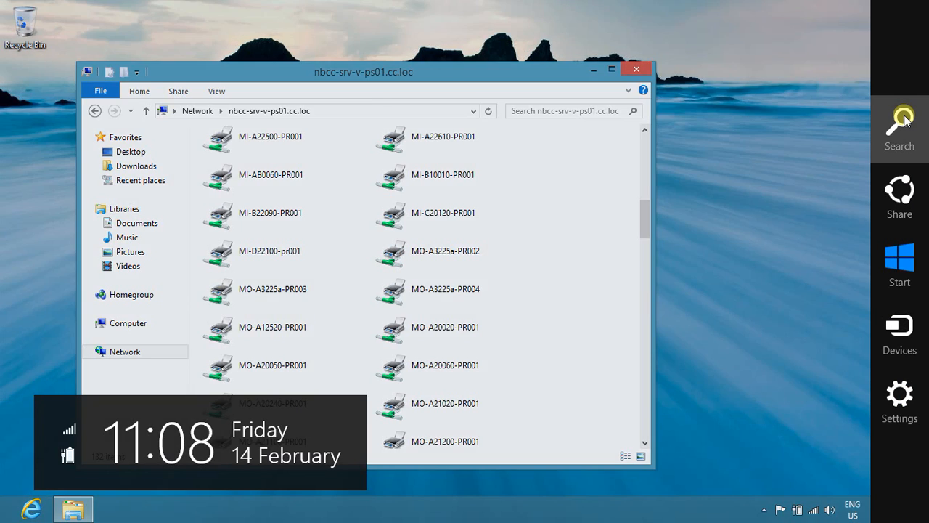
type("printers")
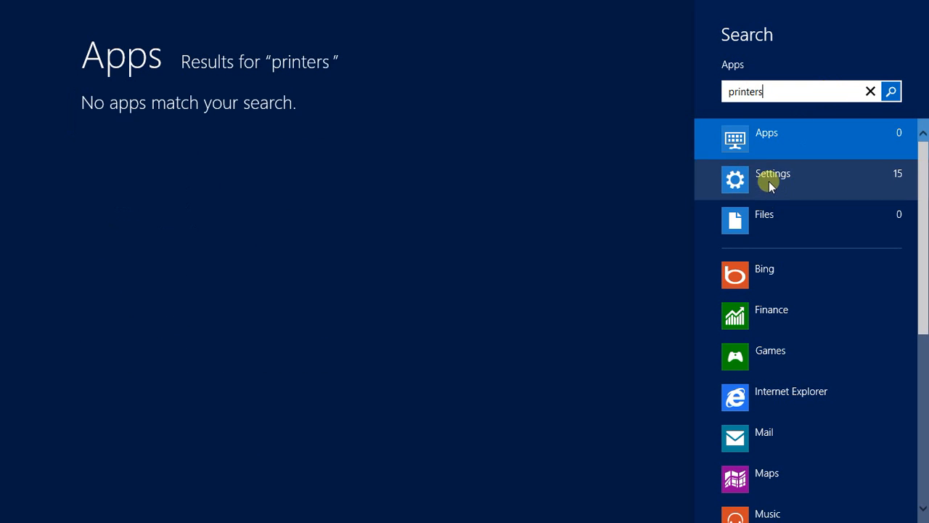
left_click(769, 181)
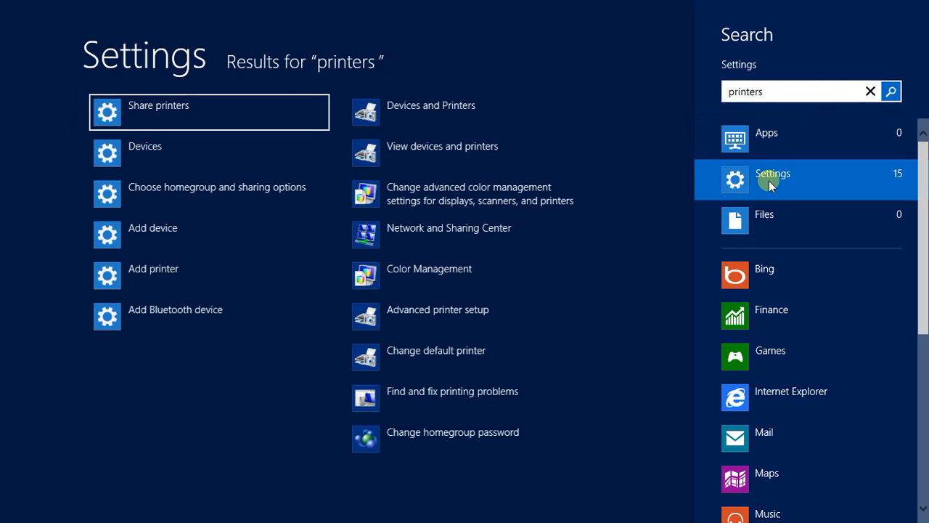
left_click(397, 111)
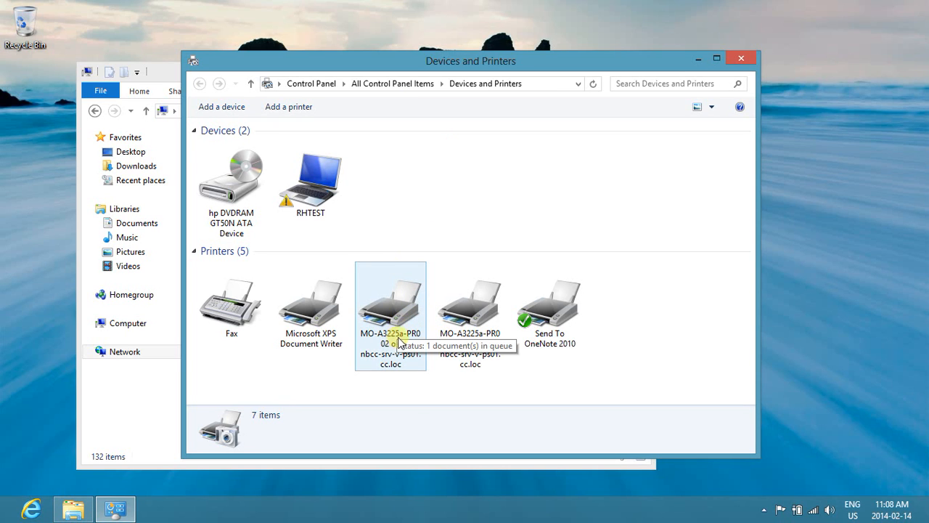
Check the model in the properties of the printer MO-A3225a-PR002 and close them without changes.
left_click(402, 331)
right_click(401, 331)
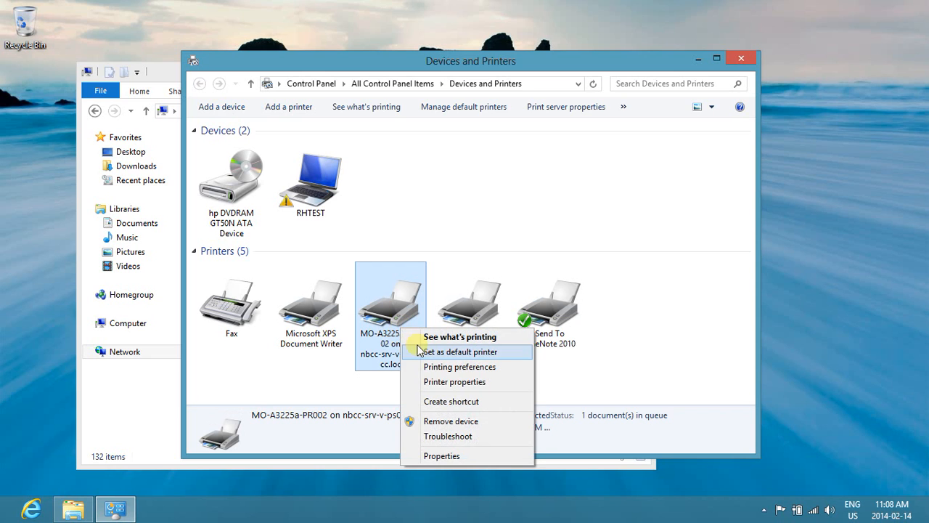
left_click(427, 455)
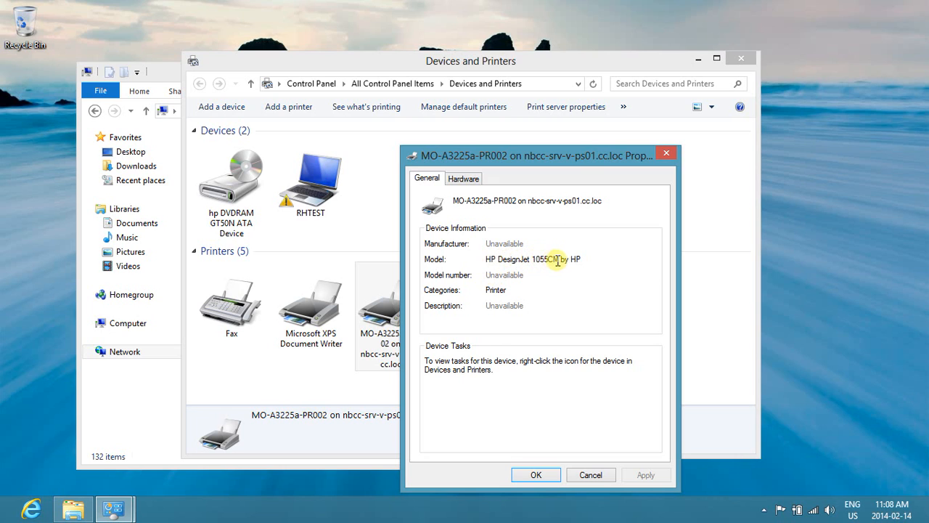
left_click(591, 475)
Check the model in the properties of the printer MO-A3225a-PR003 and close them without changes.
left_click(473, 319)
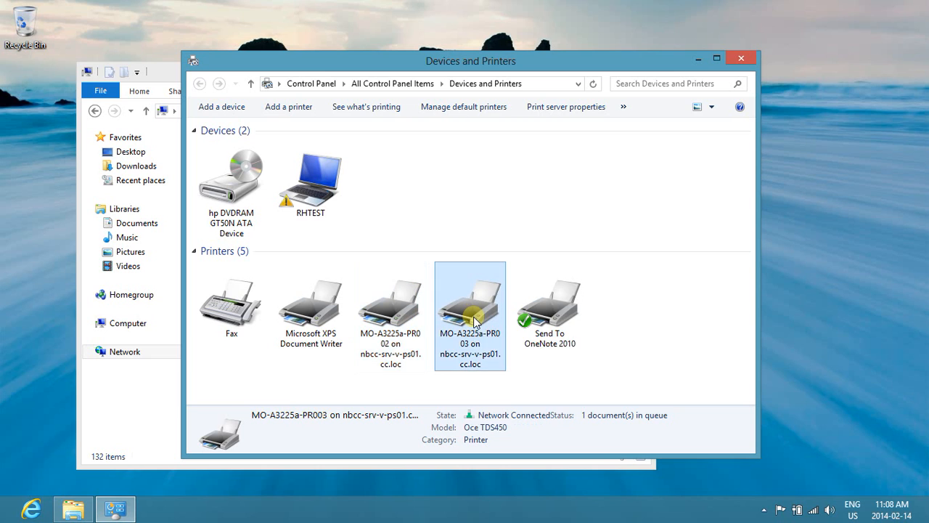
right_click(474, 319)
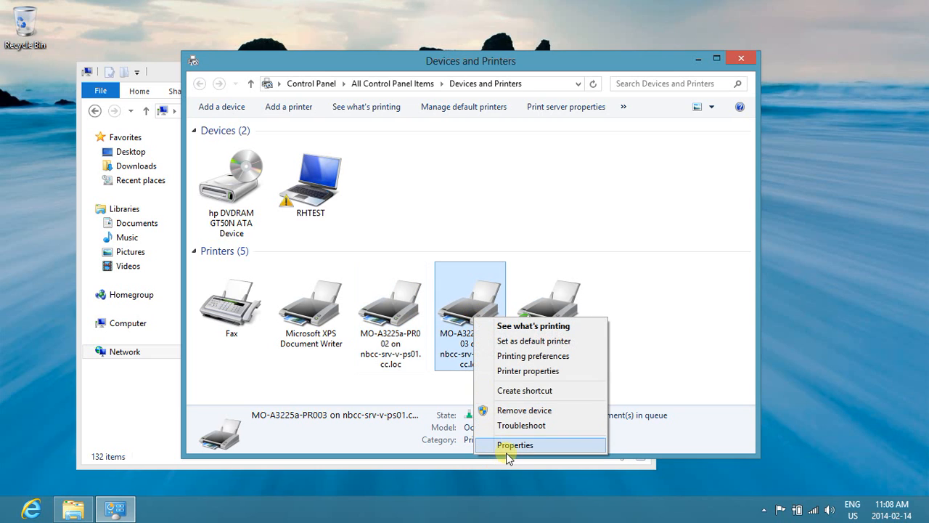
left_click(515, 445)
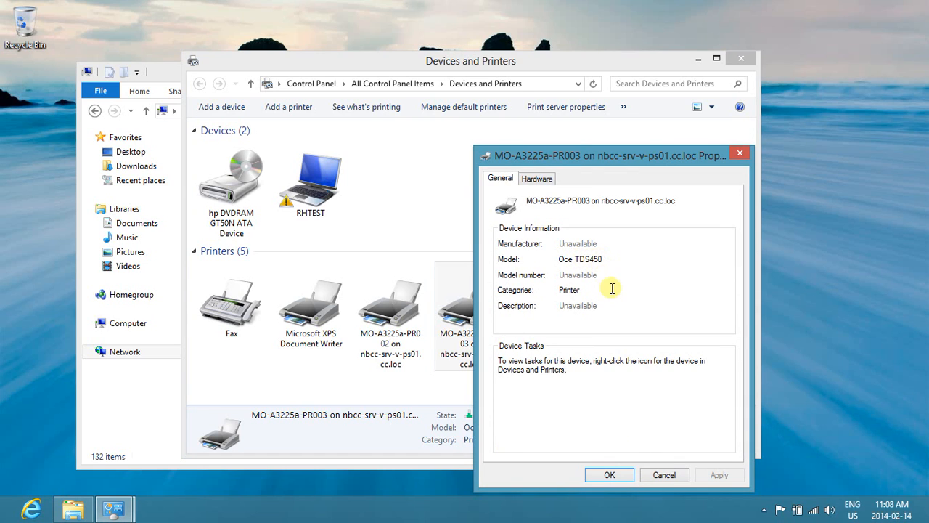
left_click(664, 475)
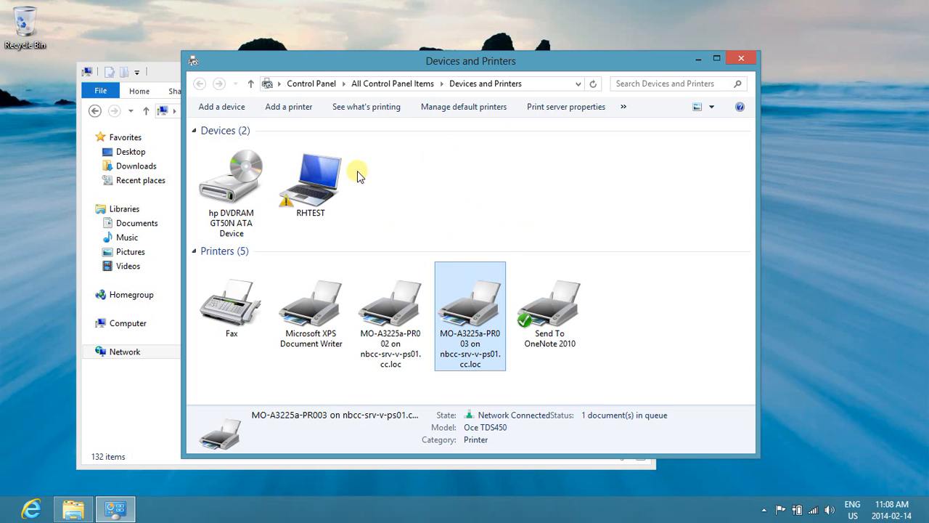
Start adding a printer, stop the automatic search, and choose to add a local or network printer with manual settings.
left_click(282, 108)
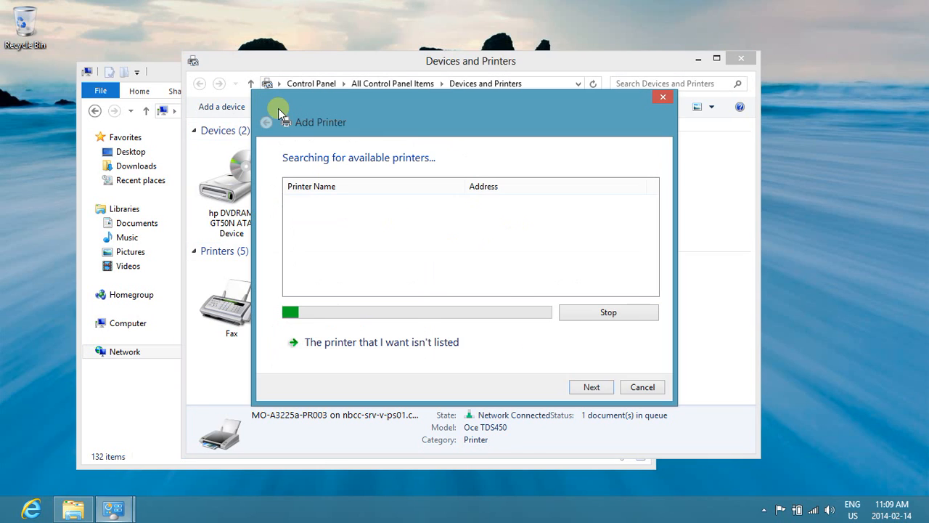
left_click(592, 313)
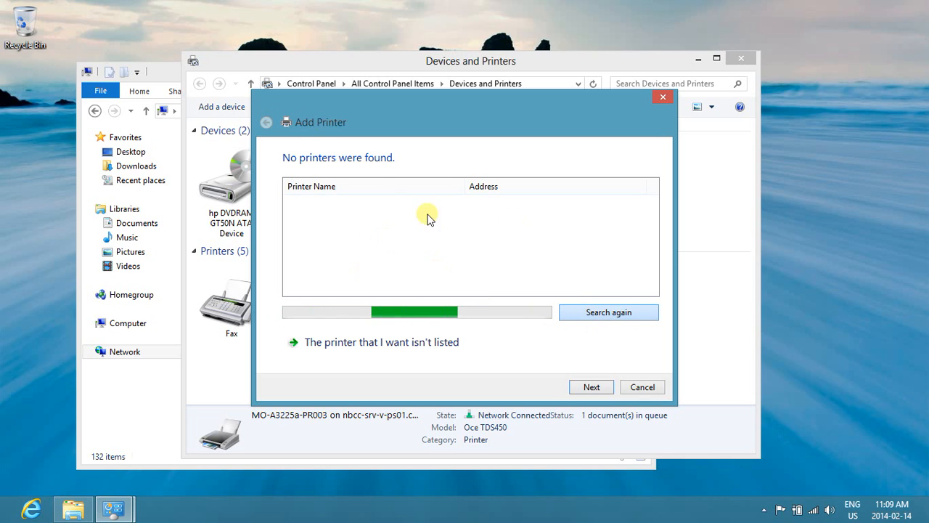
left_click(351, 343)
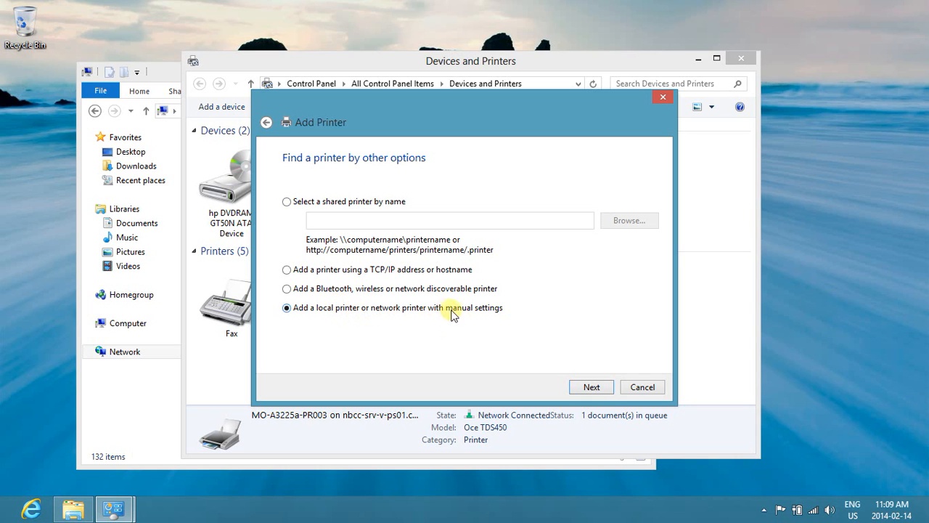
left_click(590, 388)
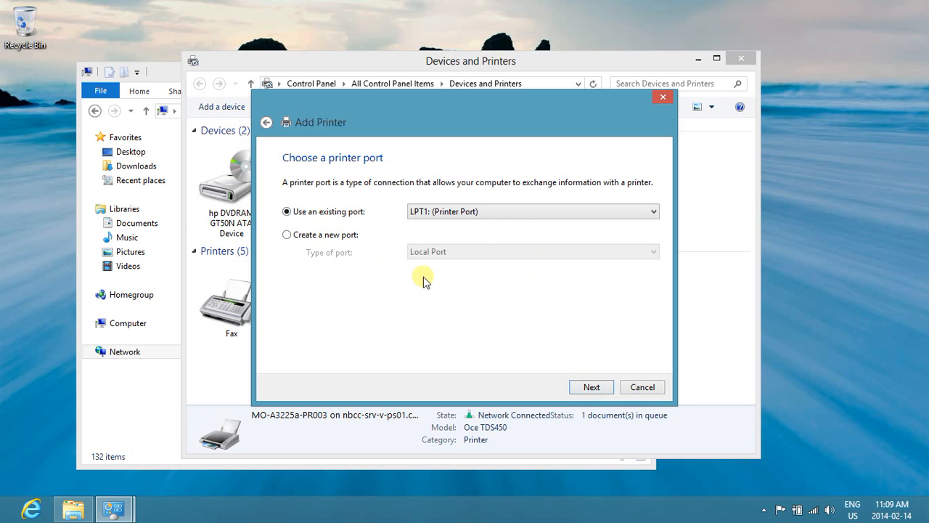
Create a new Local Port for the printer named \\nbcc-srv-v-ps01.cc.loc\mo-a3225a-pr002.
left_click(287, 234)
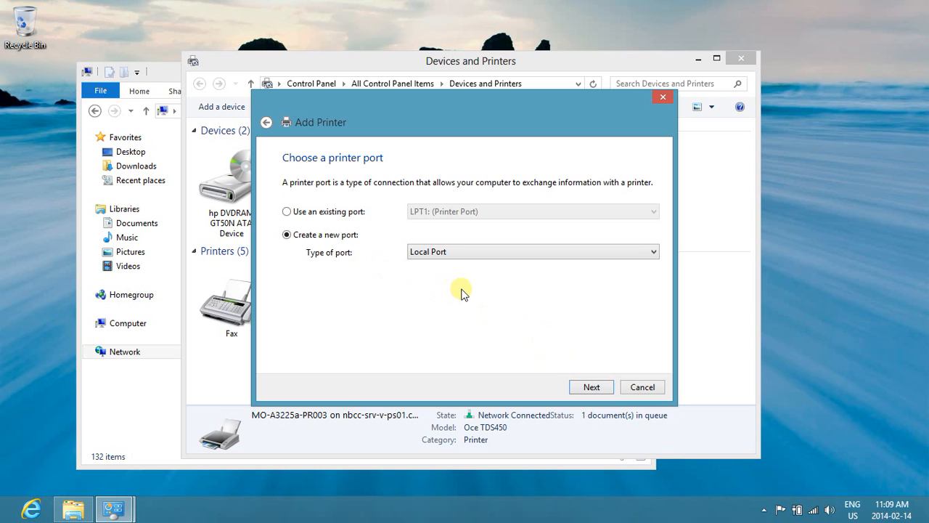
left_click(592, 387)
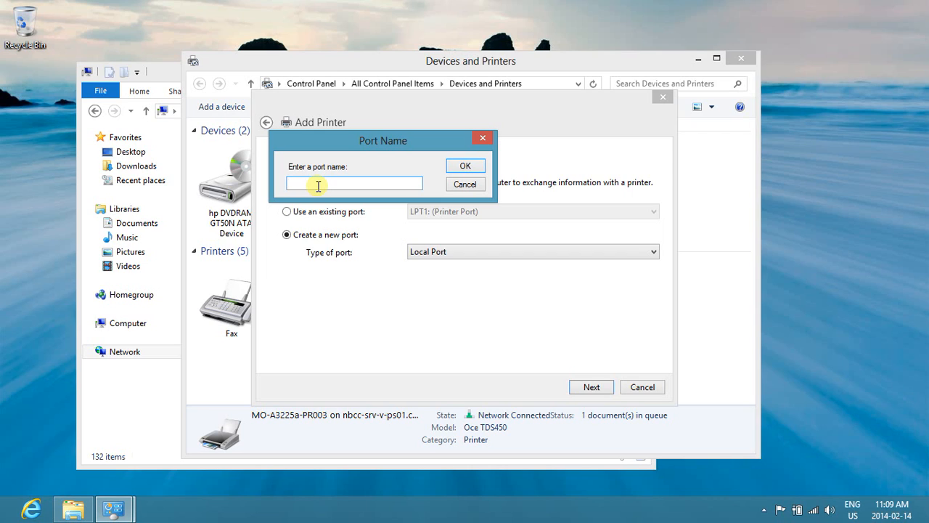
type("\\\\nbcc-srv-v-ps01.cc.loc\\mo-a3225")
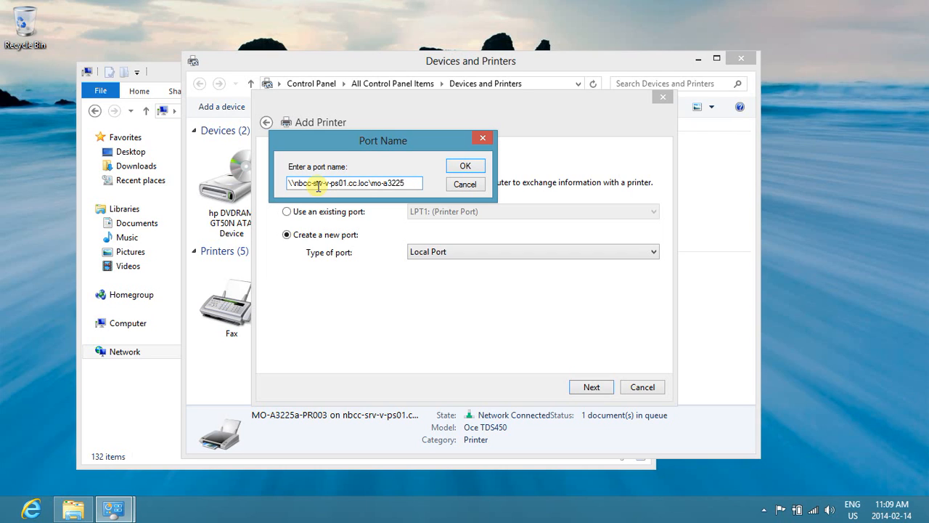
type("a-pr002")
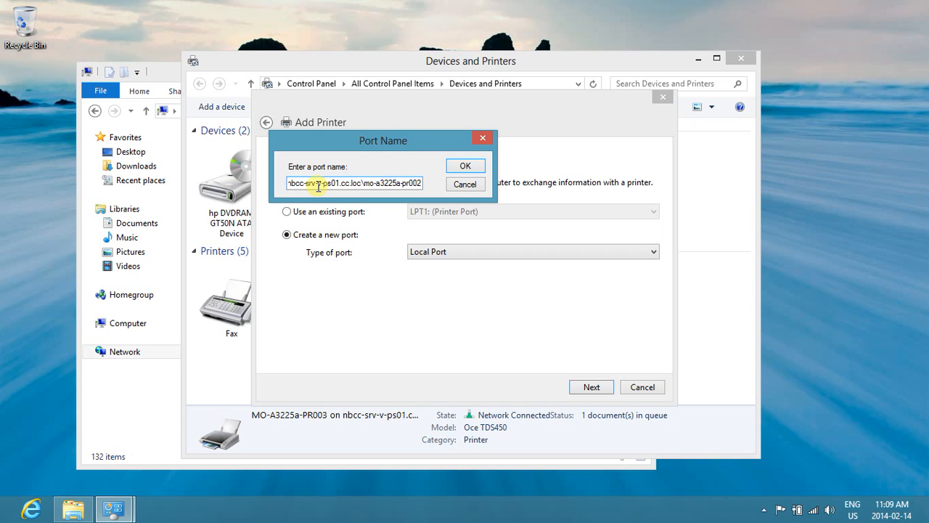
left_click(469, 167)
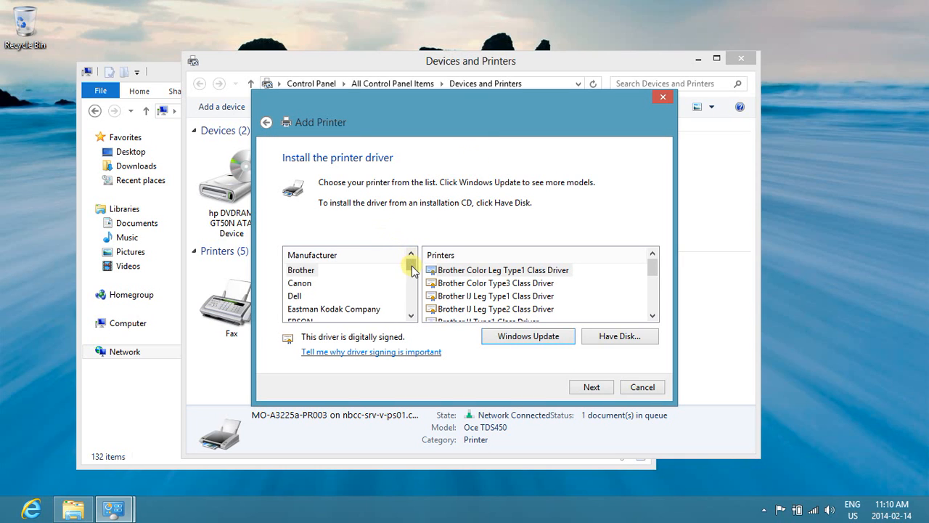
Look through the built-in HP printer drivers for the DesignJet model.
left_click_drag(412, 266, 411, 277)
left_click(317, 299)
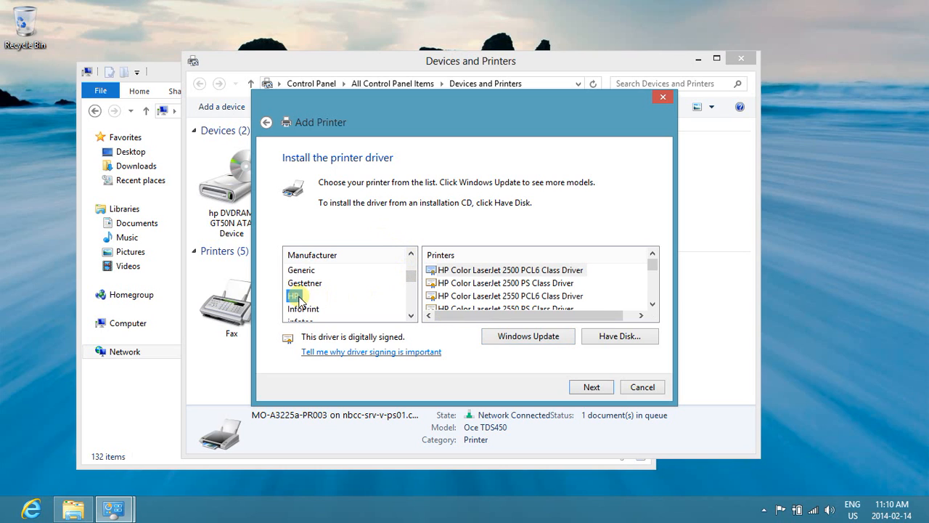
mouse_move(652, 270)
left_mouse_down()
mouse_move(653, 282)
mouse_move(651, 272)
left_mouse_up()
left_click(653, 304)
left_click(654, 305)
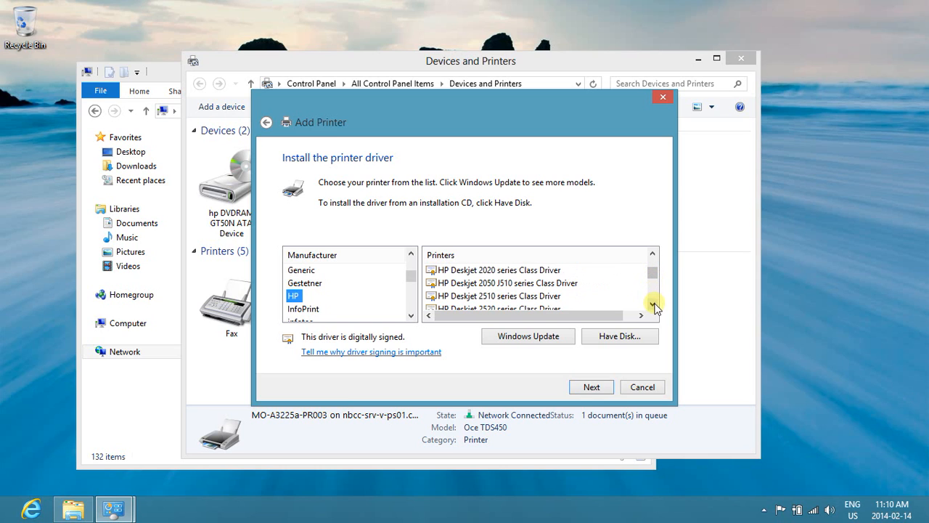
left_click(654, 305)
left_click(654, 305)
left_click(654, 305)
left_click(654, 305)
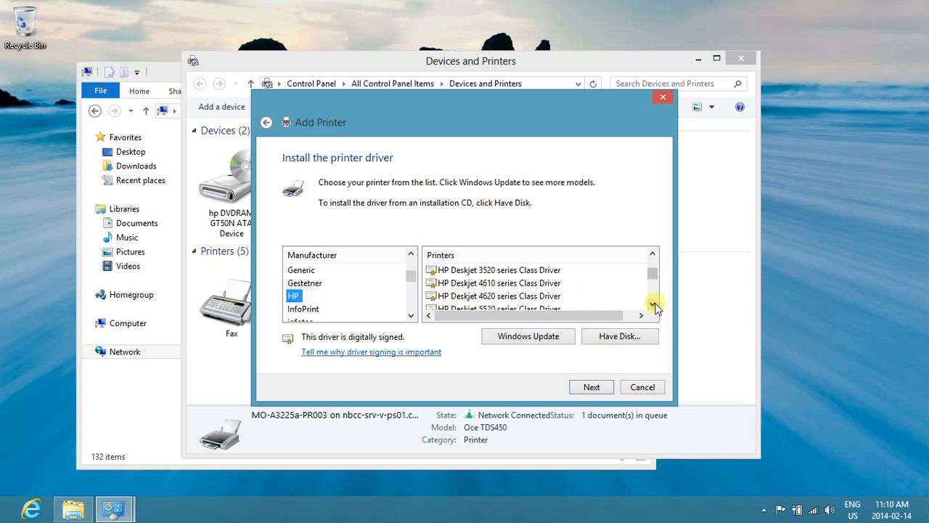
left_click(654, 305)
left_click(655, 305)
left_click(654, 305)
left_click(654, 305)
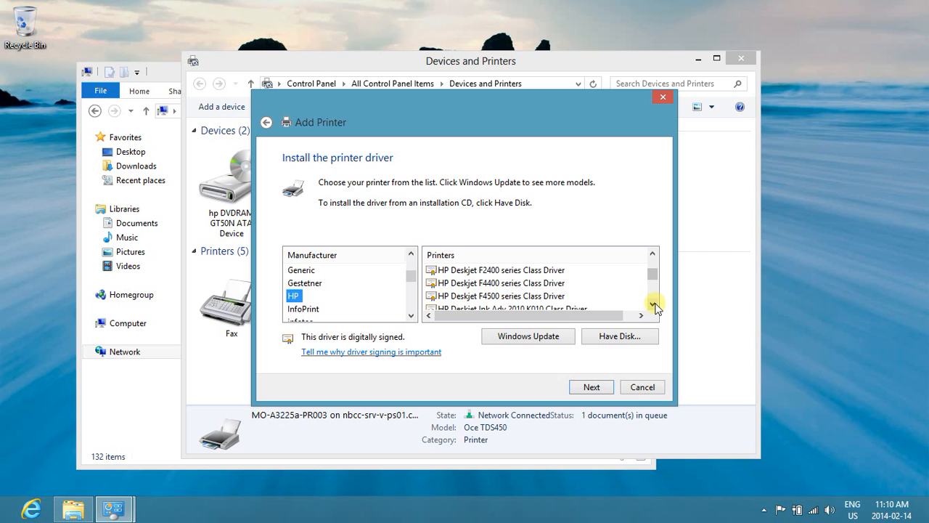
left_click(654, 305)
left_click(654, 305)
left_click(654, 305)
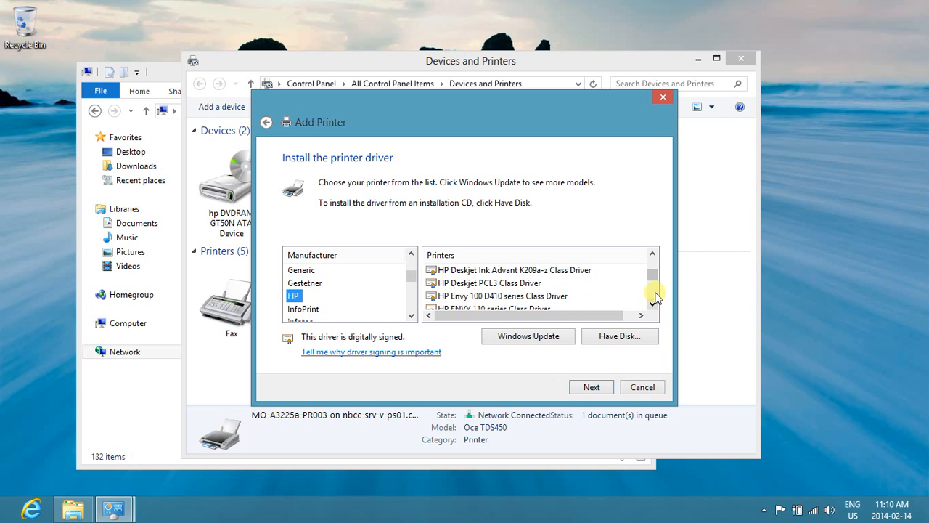
left_click_drag(653, 278, 652, 259)
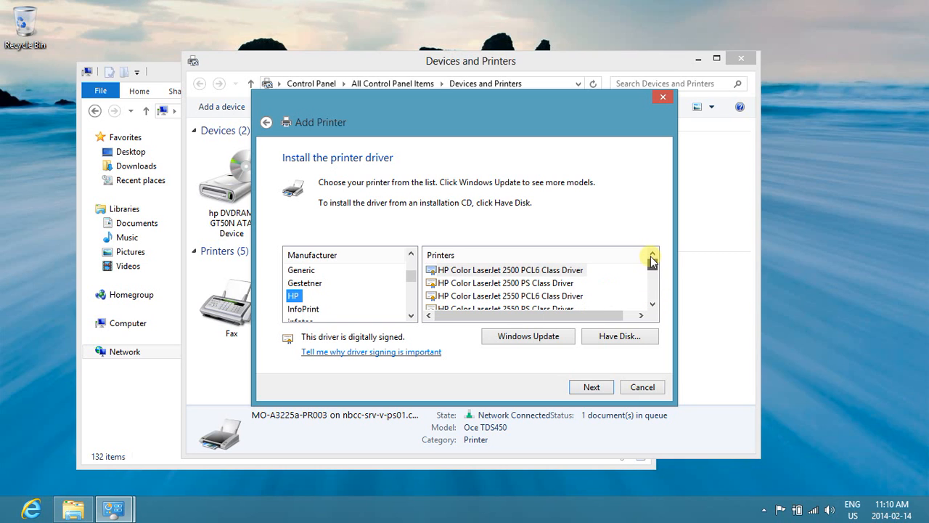
Load more driver models from Windows Update and install the HP DesignJet 1055CM PS3 driver, keeping the suggested printer name.
left_click(524, 338)
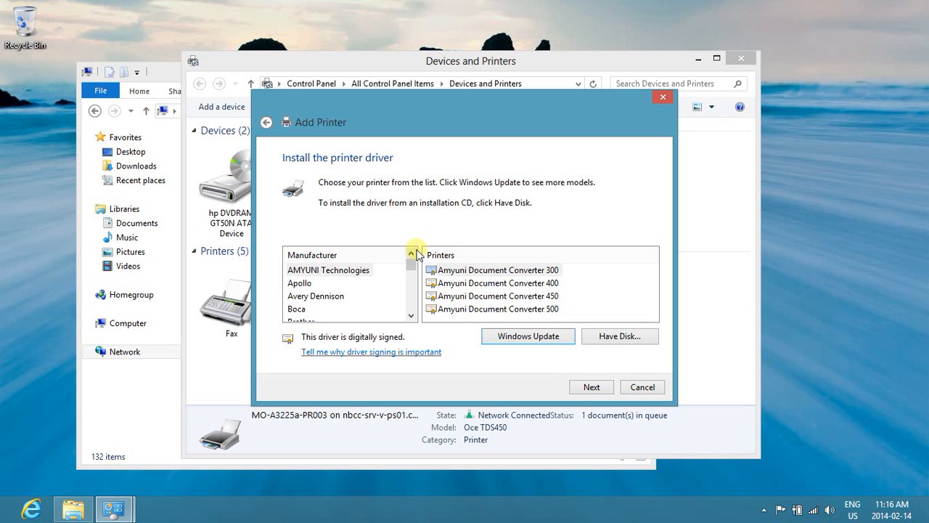
left_click_drag(411, 264, 416, 280)
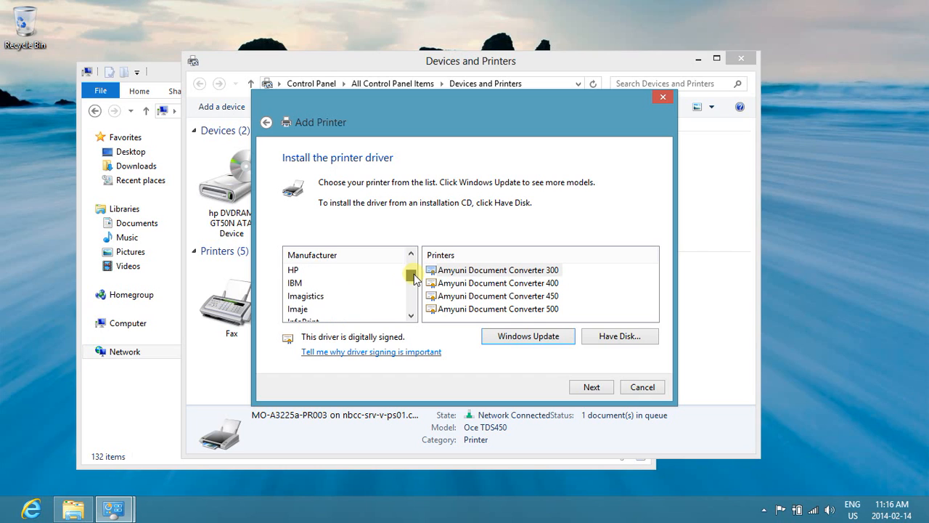
left_click(295, 270)
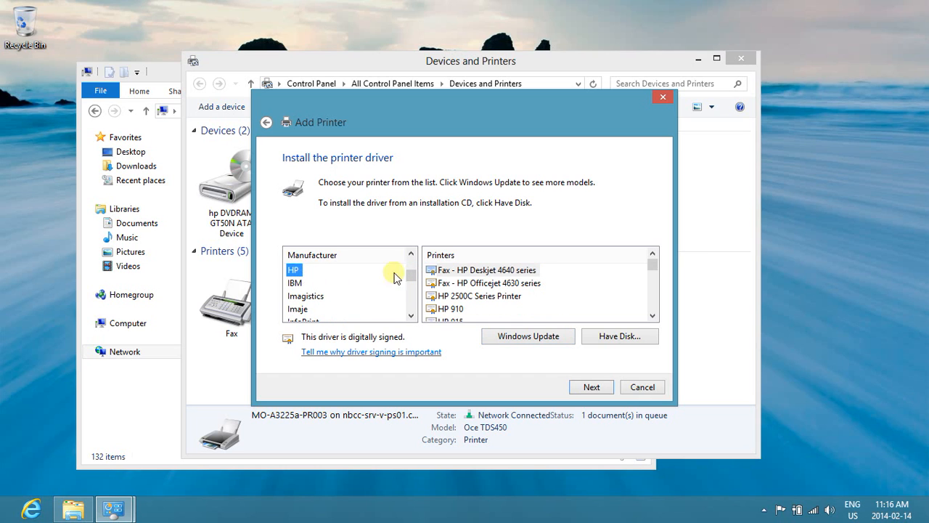
mouse_move(655, 264)
left_mouse_down()
mouse_move(657, 277)
mouse_move(655, 267)
left_mouse_up()
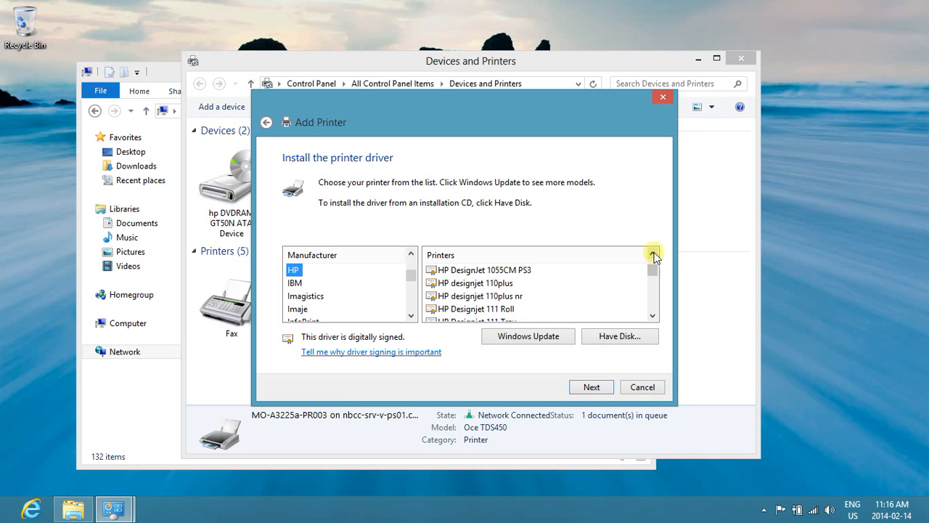
left_click(653, 253)
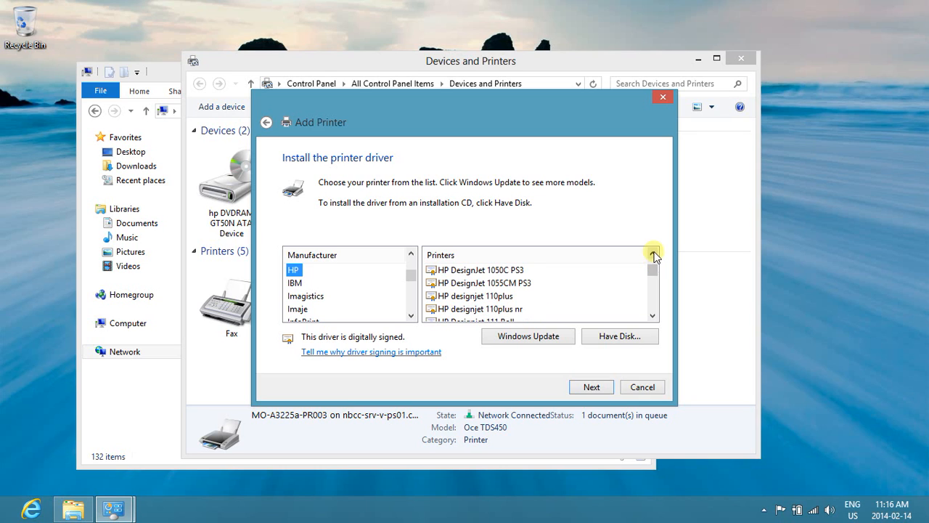
left_click(490, 283)
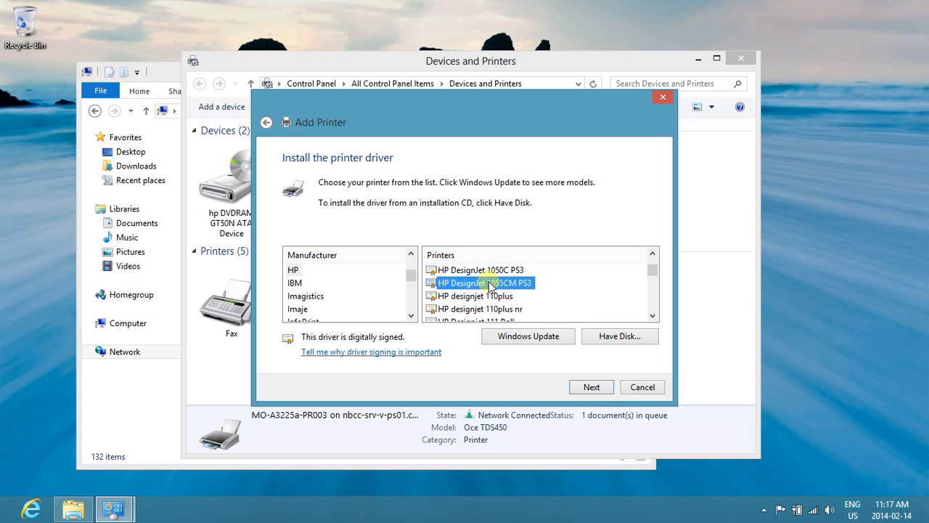
left_click(586, 389)
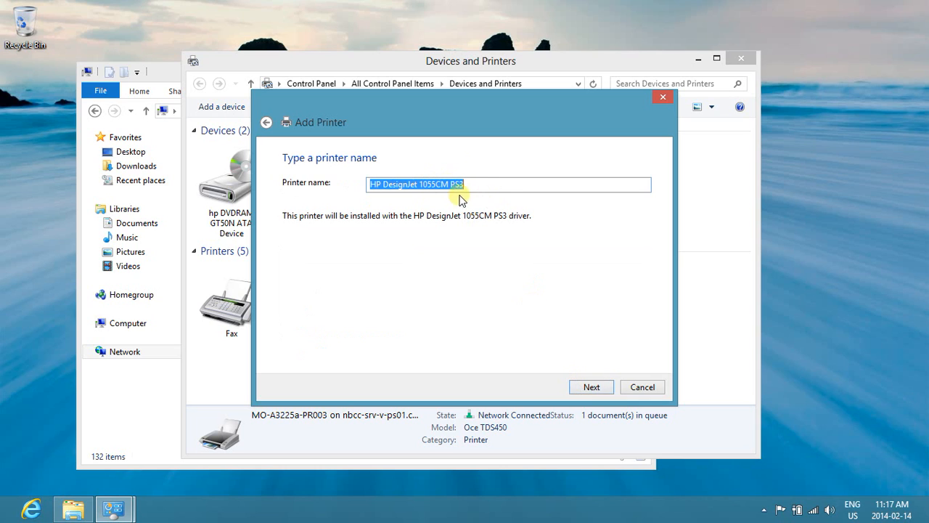
left_click(589, 387)
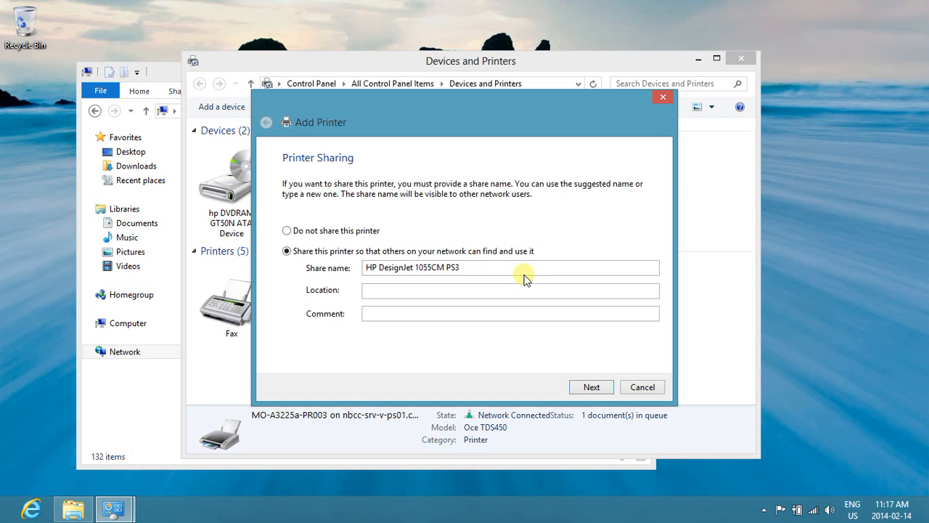
Choose not to share the new printer and do not set it as the default printer.
left_click(287, 230)
left_click(608, 384)
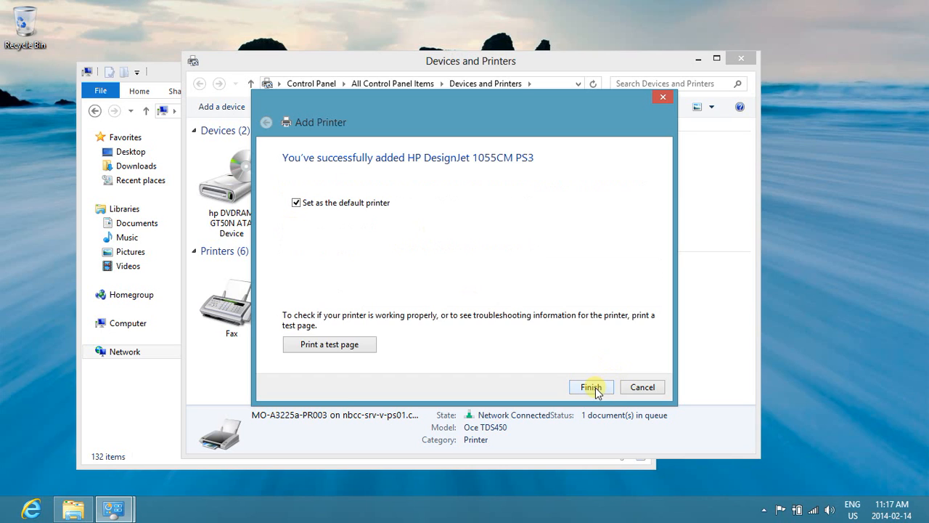
left_click(298, 205)
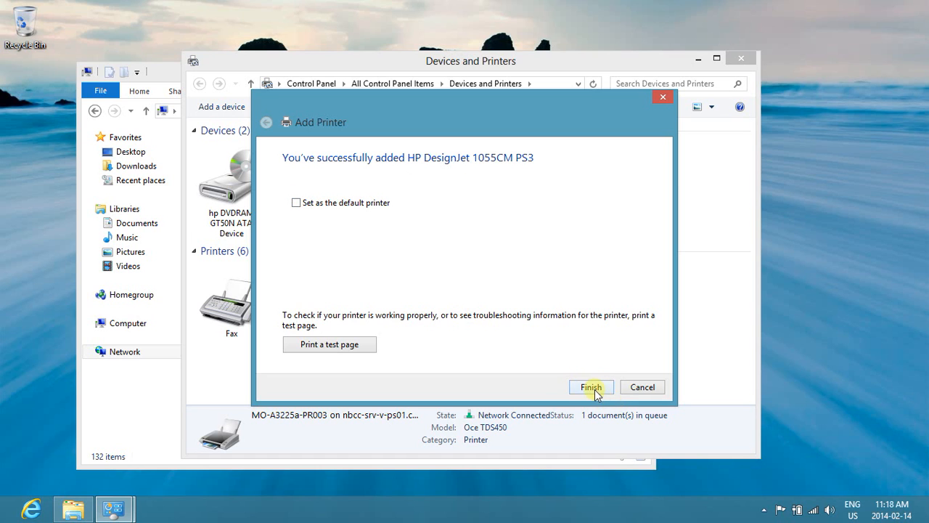